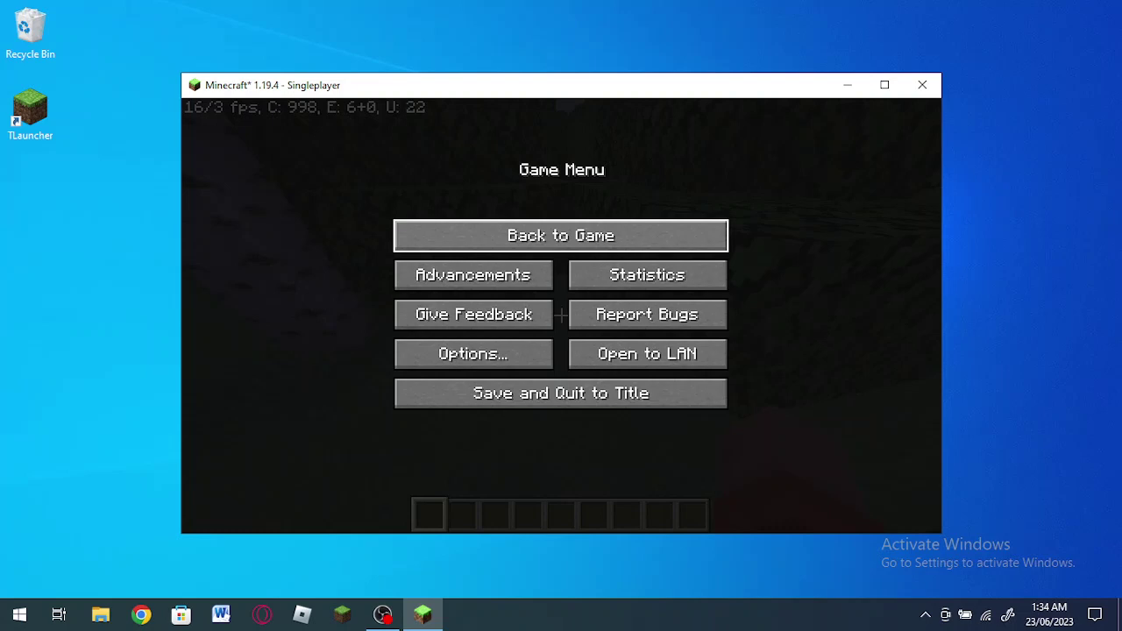
# Step: Resume the world, walk forward with W, then pause back to the Game Menu
pyautogui.click(561, 236)
pyautogui.press('w')
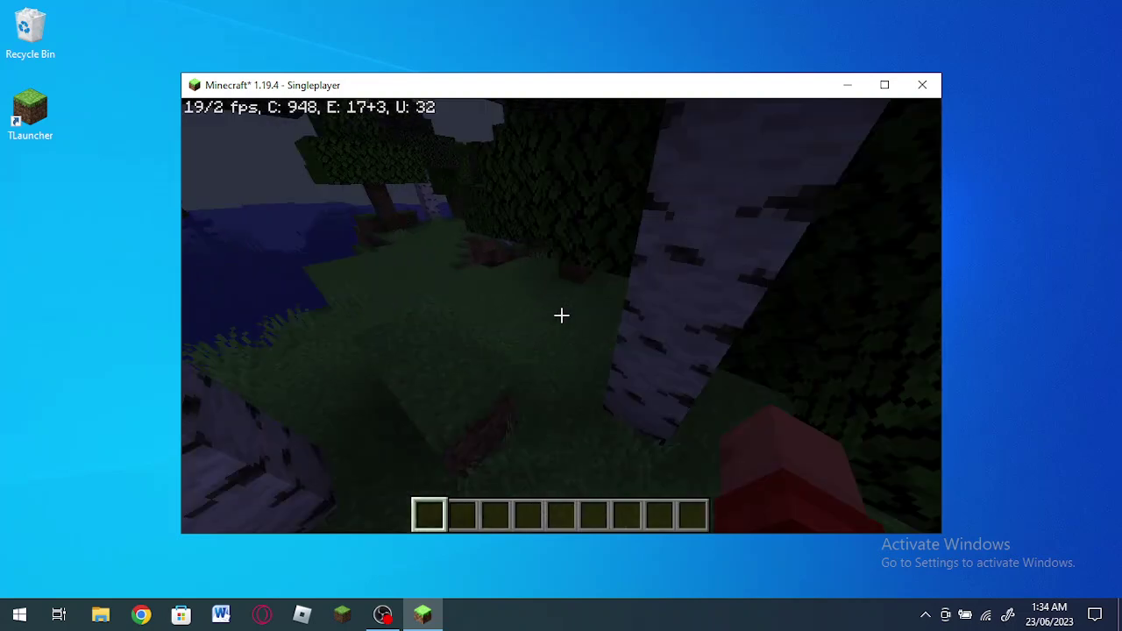
pyautogui.moveTo(561, 315)
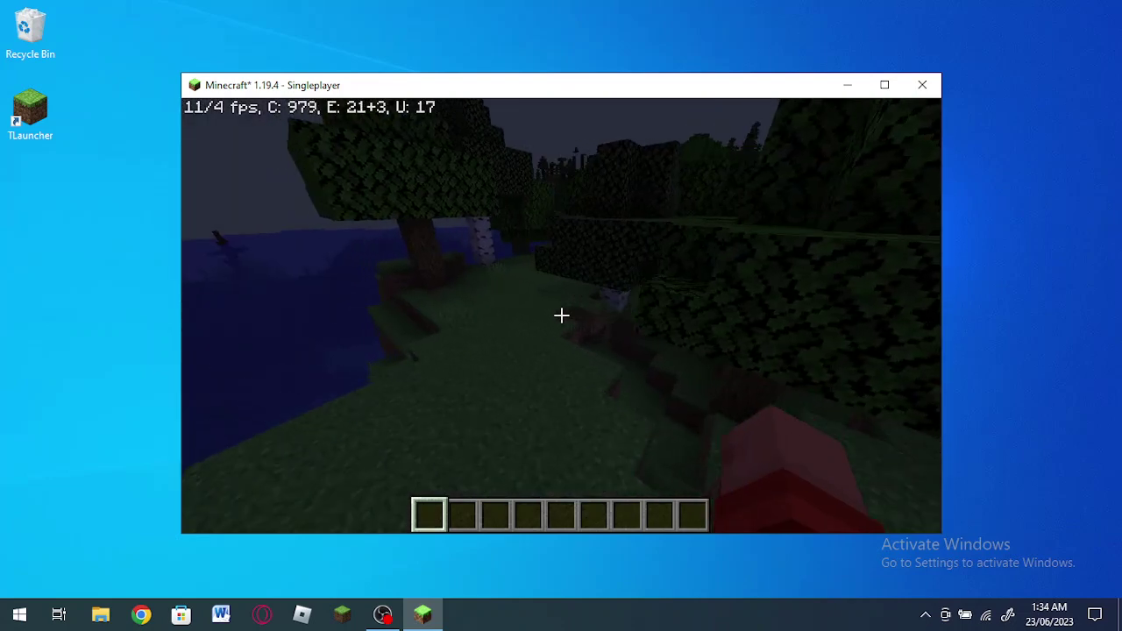
pyautogui.press('Escape')
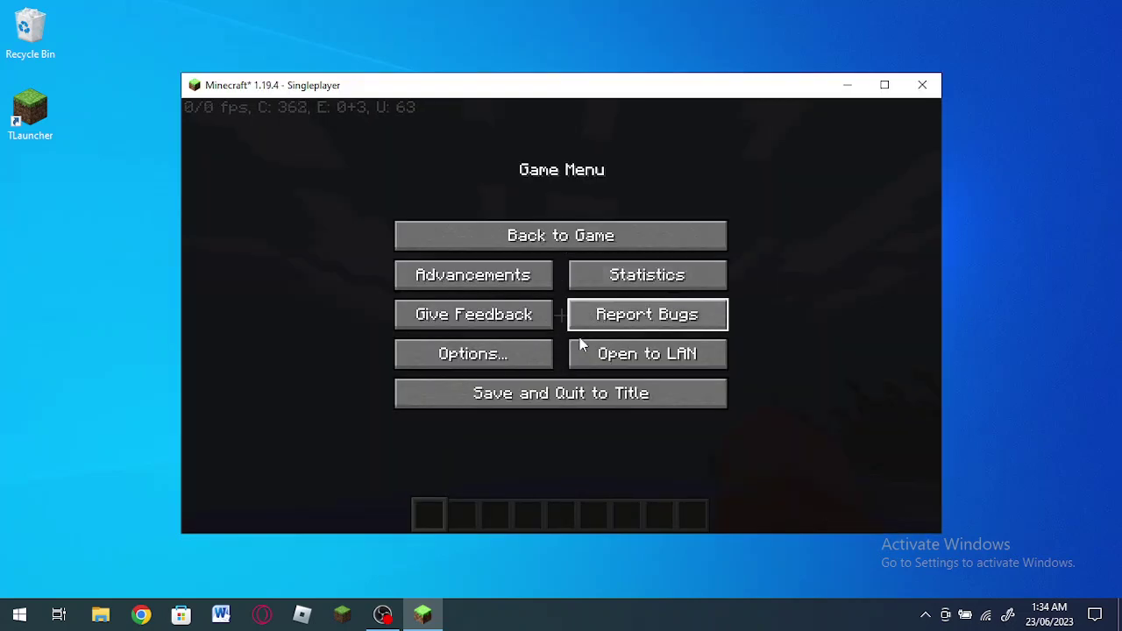
# Step: In Video Settings, switch Graphics from Fabulous to Fast and turn Smooth Lighting and its level OFF
pyautogui.click(512, 353)
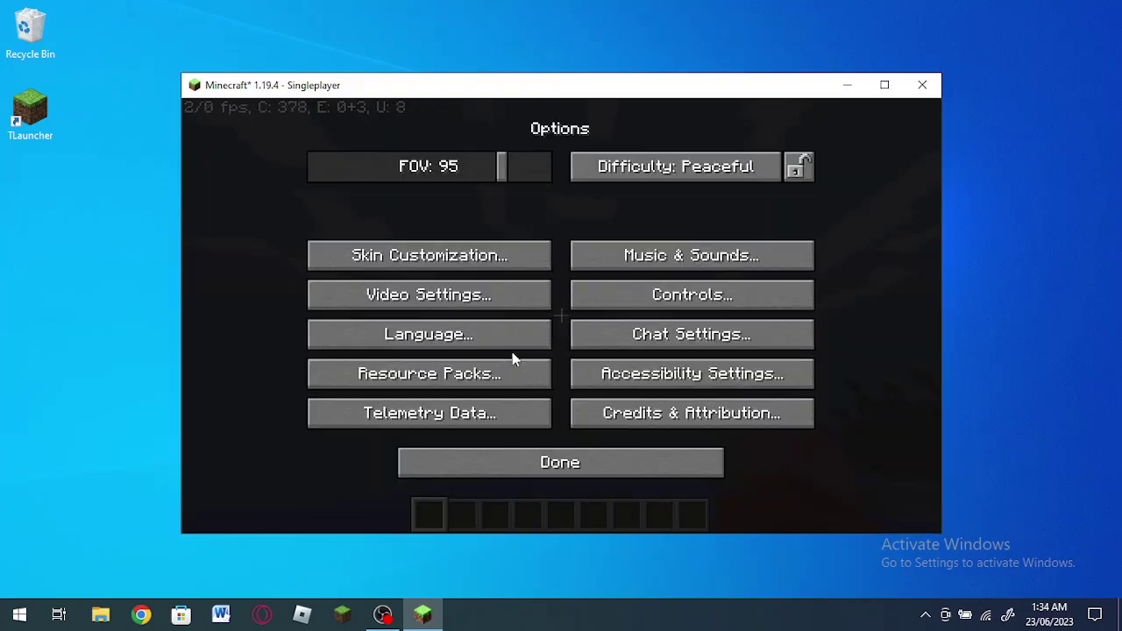
pyautogui.click(496, 295)
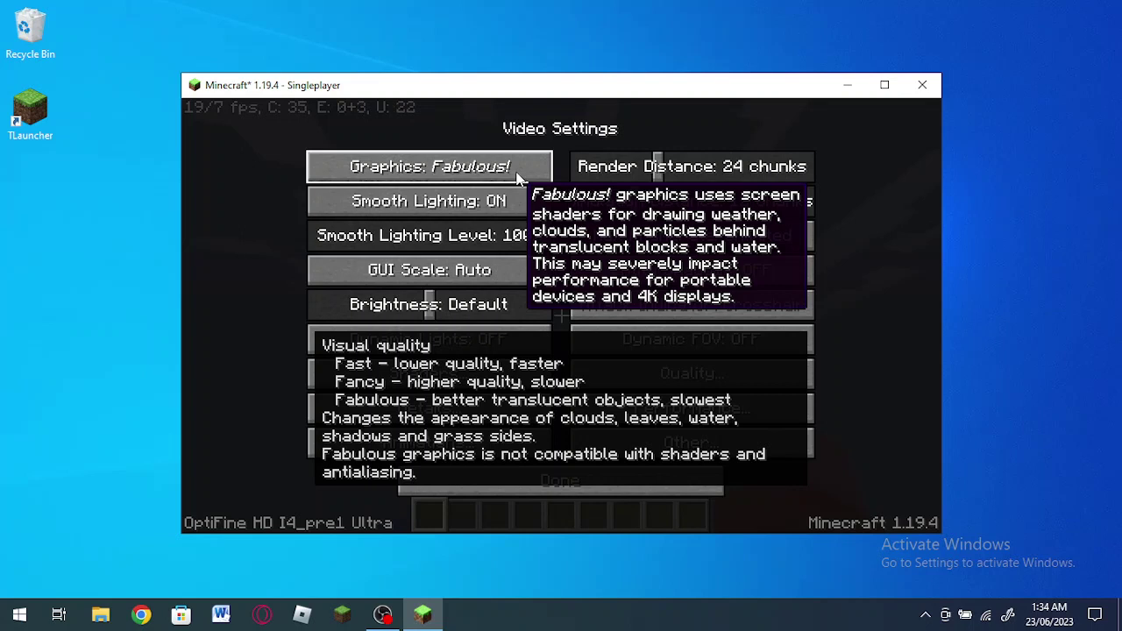
pyautogui.click(518, 178)
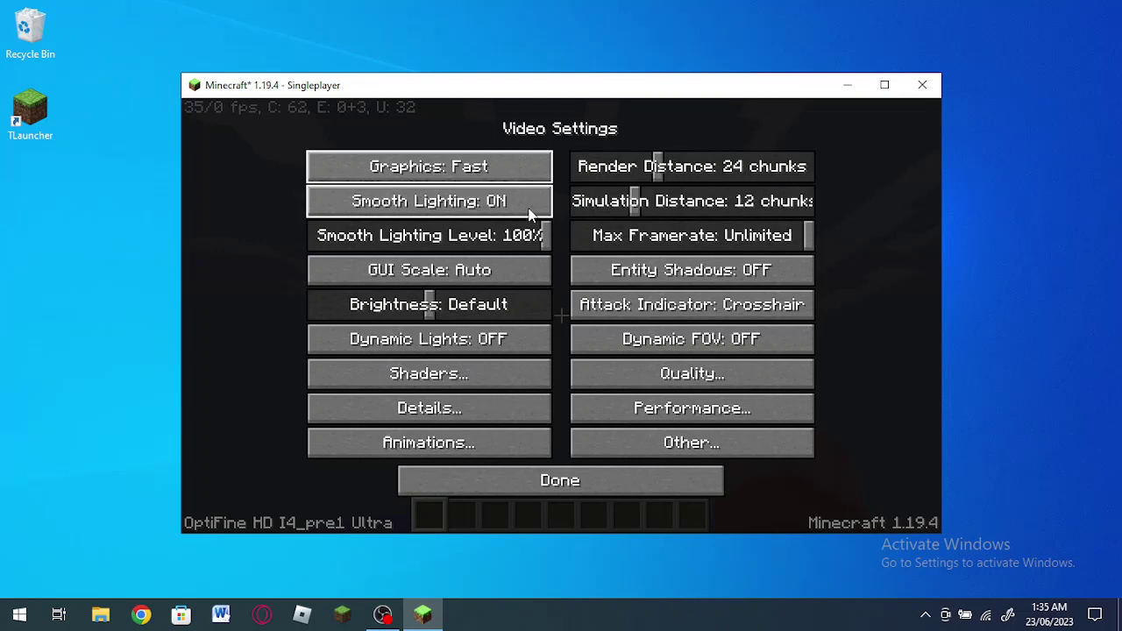
pyautogui.click(529, 209)
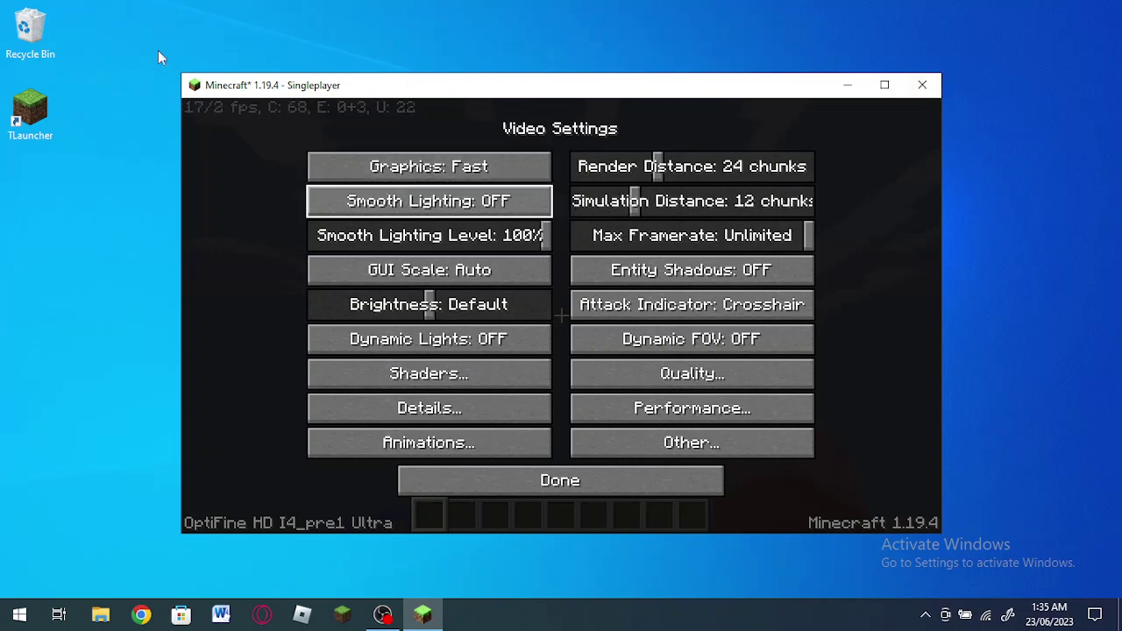
pyautogui.moveTo(546, 231); pyautogui.dragTo(220, 236)
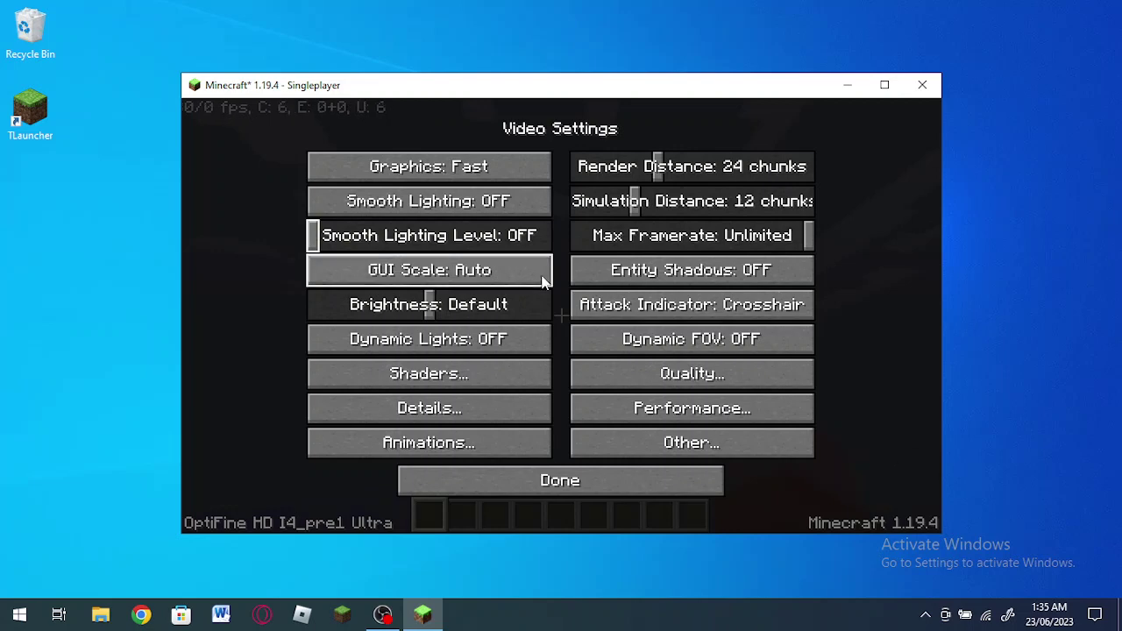
# Step: Lower Render and Simulation Distance to 8 chunks and raise Brightness to Bright
pyautogui.moveTo(545, 283)
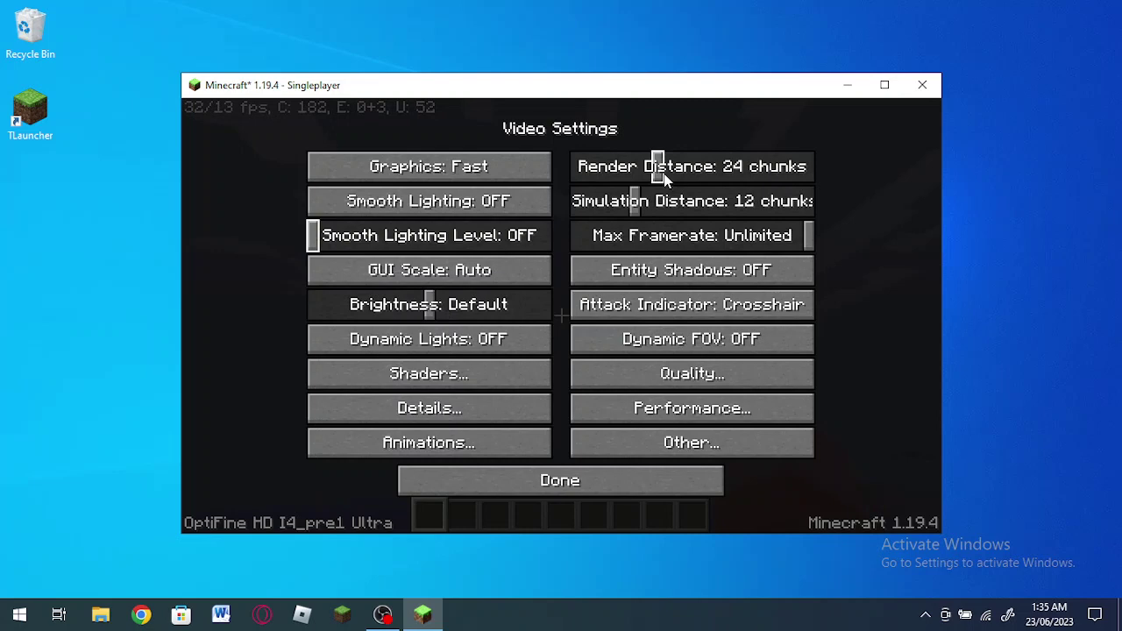
pyautogui.moveTo(664, 179); pyautogui.dragTo(598, 171)
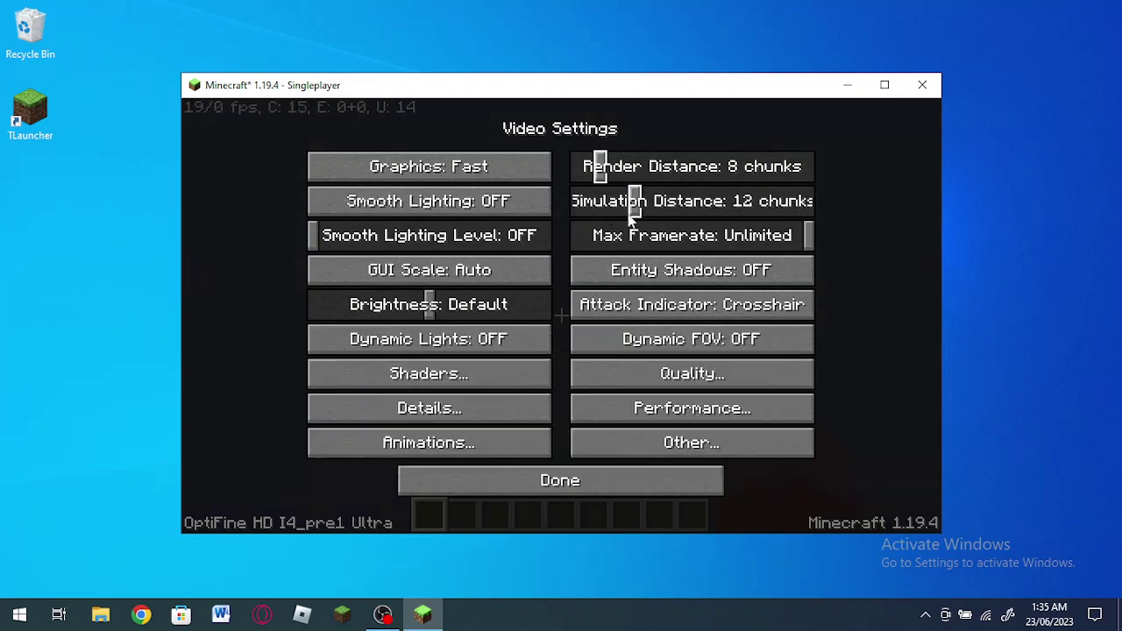
pyautogui.moveTo(630, 218)
pyautogui.mouseDown()
pyautogui.moveTo(598, 206)
pyautogui.moveTo(610, 206)
pyautogui.mouseUp()
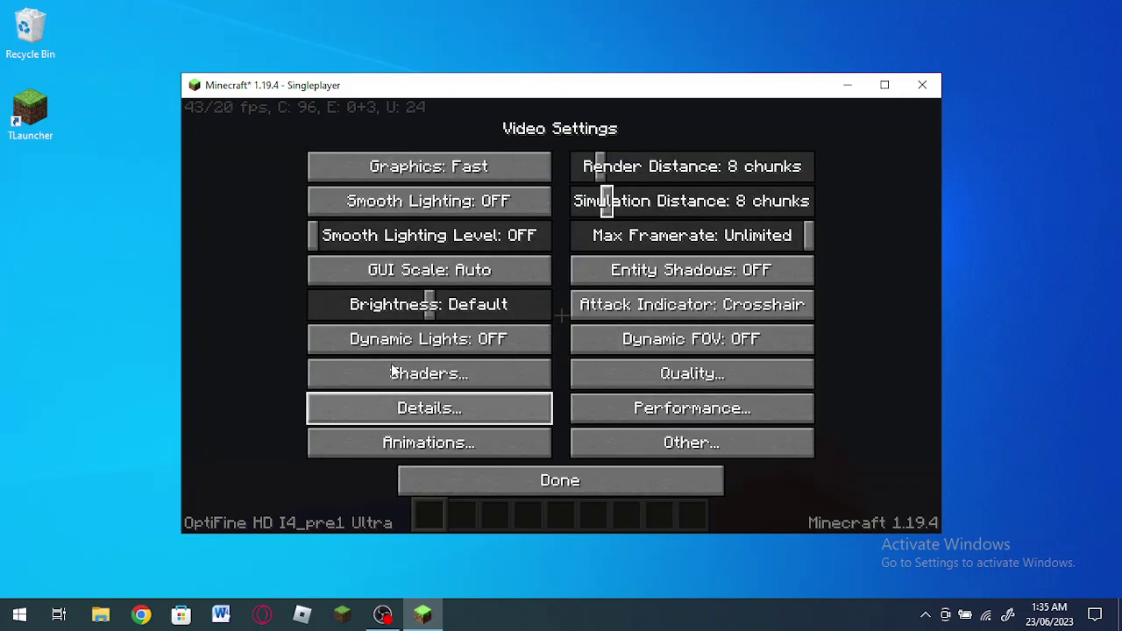
pyautogui.moveTo(438, 306); pyautogui.dragTo(563, 311)
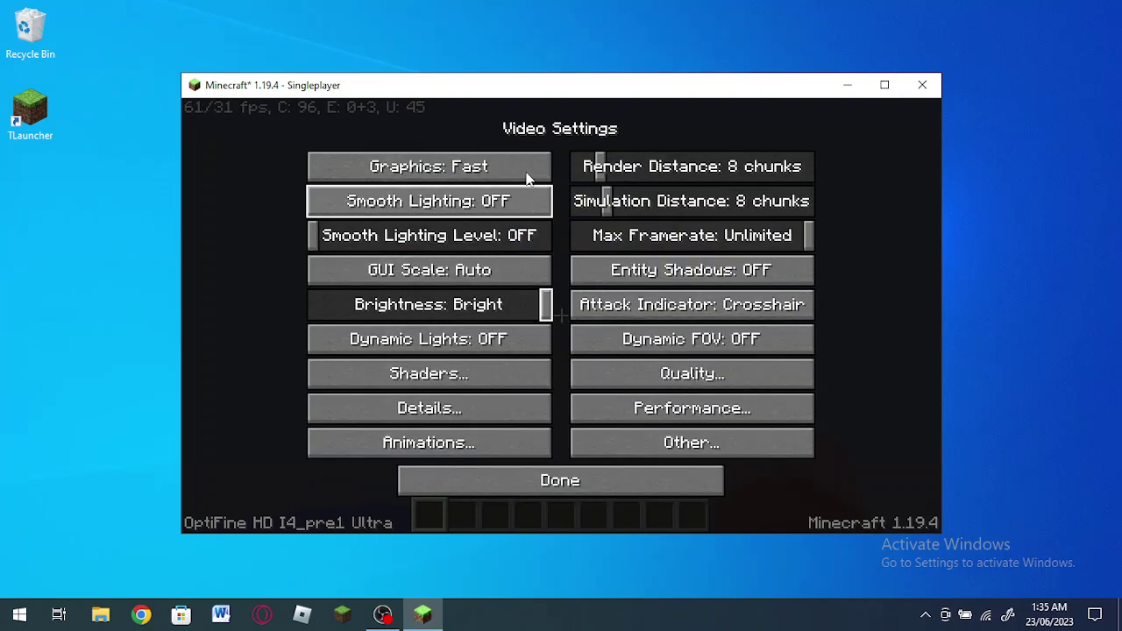
pyautogui.click(738, 384)
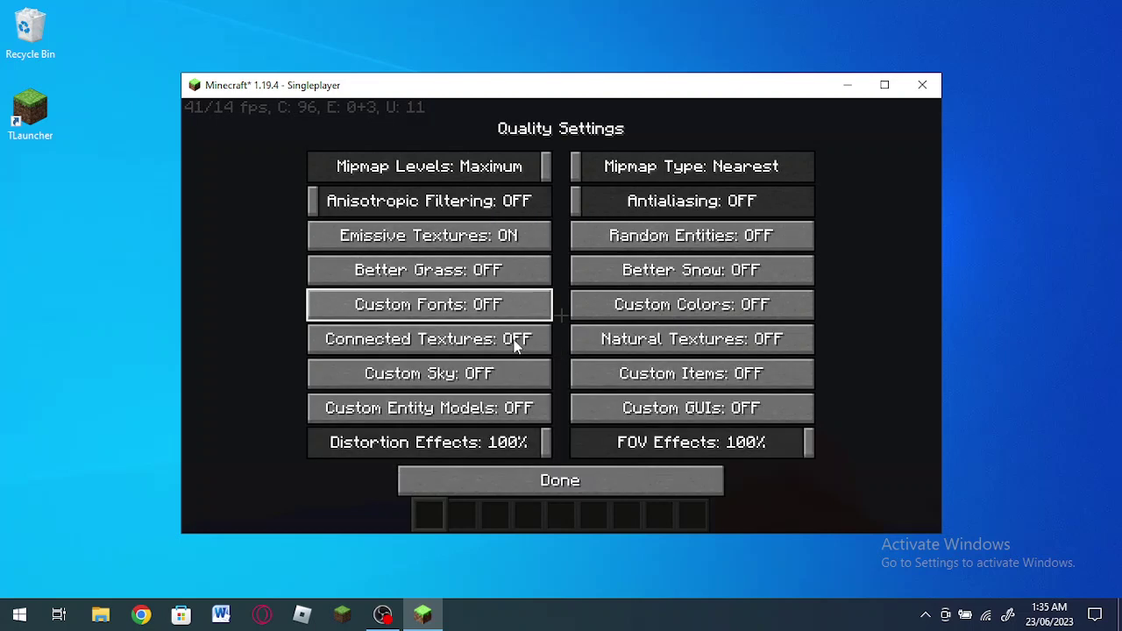
# Step: Set Mipmap Levels to Maximum, switch Emissive Textures OFF, and reopen Quality Settings
pyautogui.moveTo(517, 169)
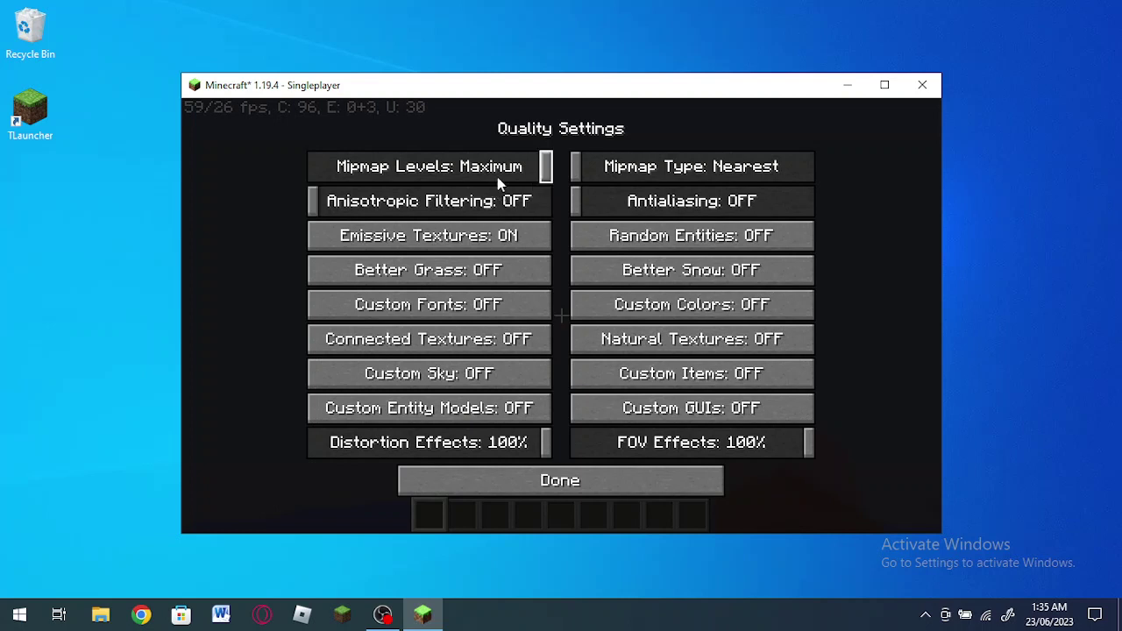
pyautogui.moveTo(543, 168)
pyautogui.mouseDown()
pyautogui.moveTo(422, 178)
pyautogui.moveTo(575, 171)
pyautogui.moveTo(331, 169)
pyautogui.moveTo(575, 169)
pyautogui.mouseUp()
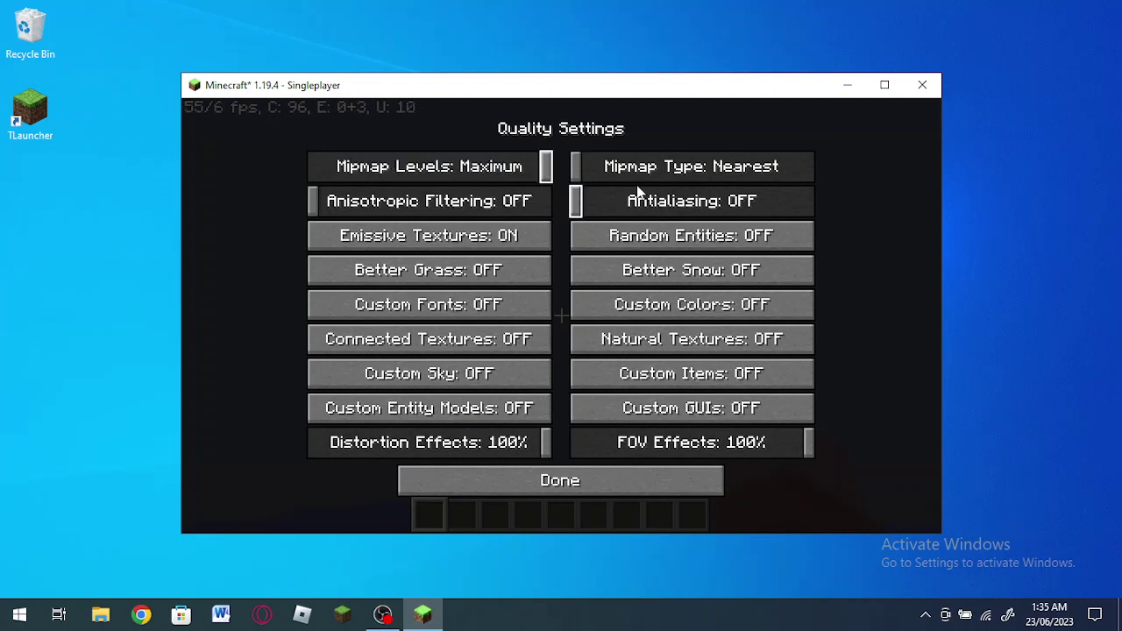
pyautogui.click(424, 238)
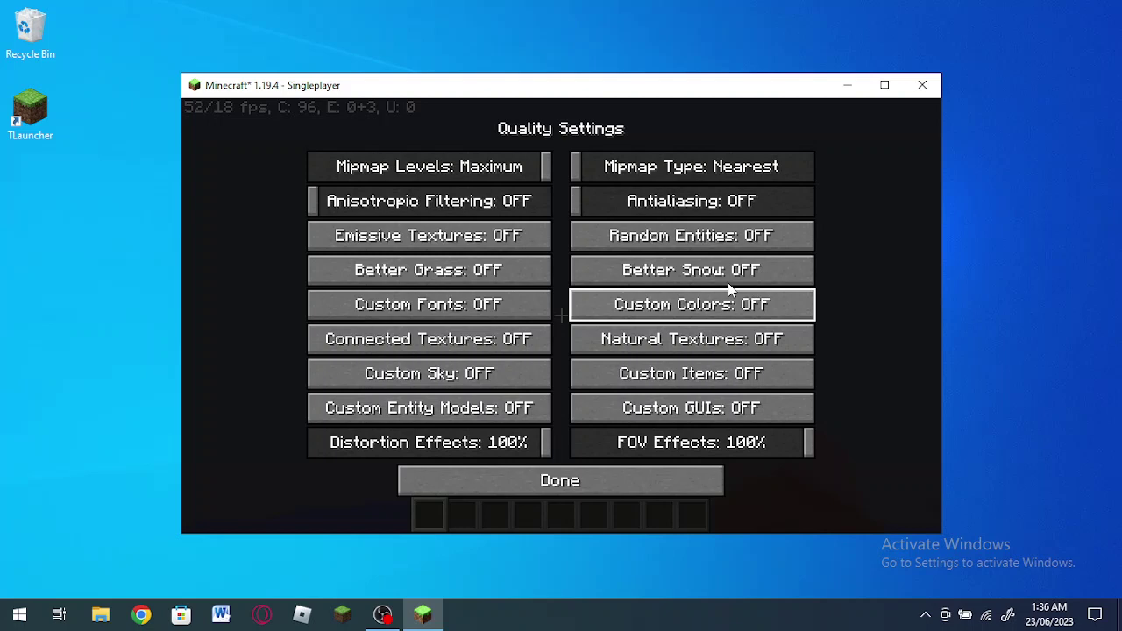
pyautogui.click(596, 479)
pyautogui.click(675, 386)
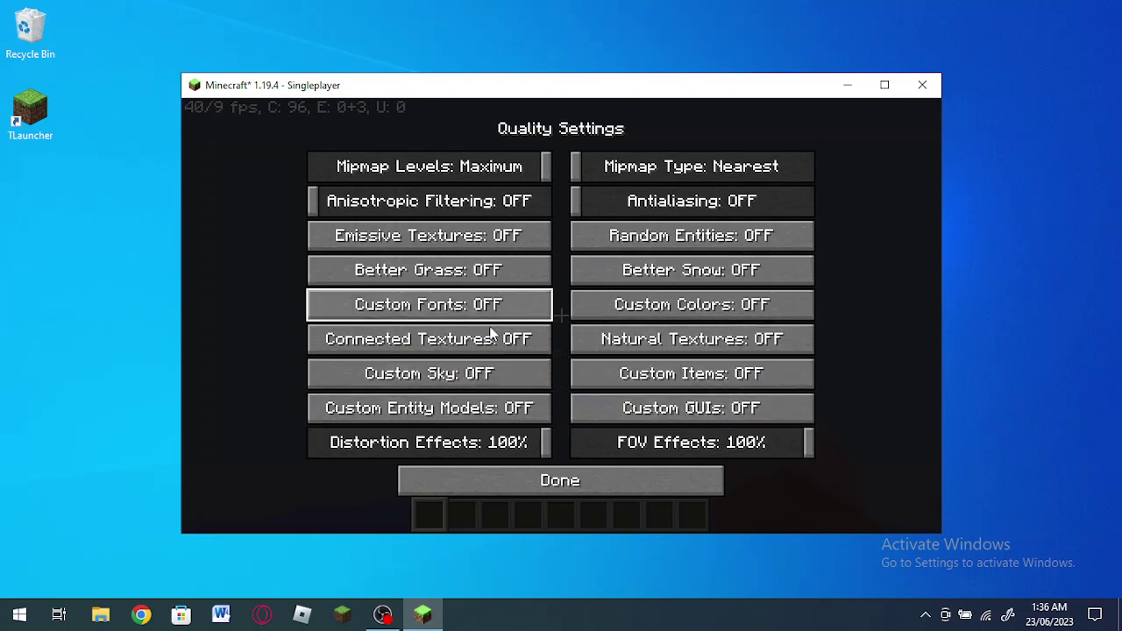
# Step: Check the Shaders, Performance and Animation pages, returning to Video Settings after each
pyautogui.click(521, 491)
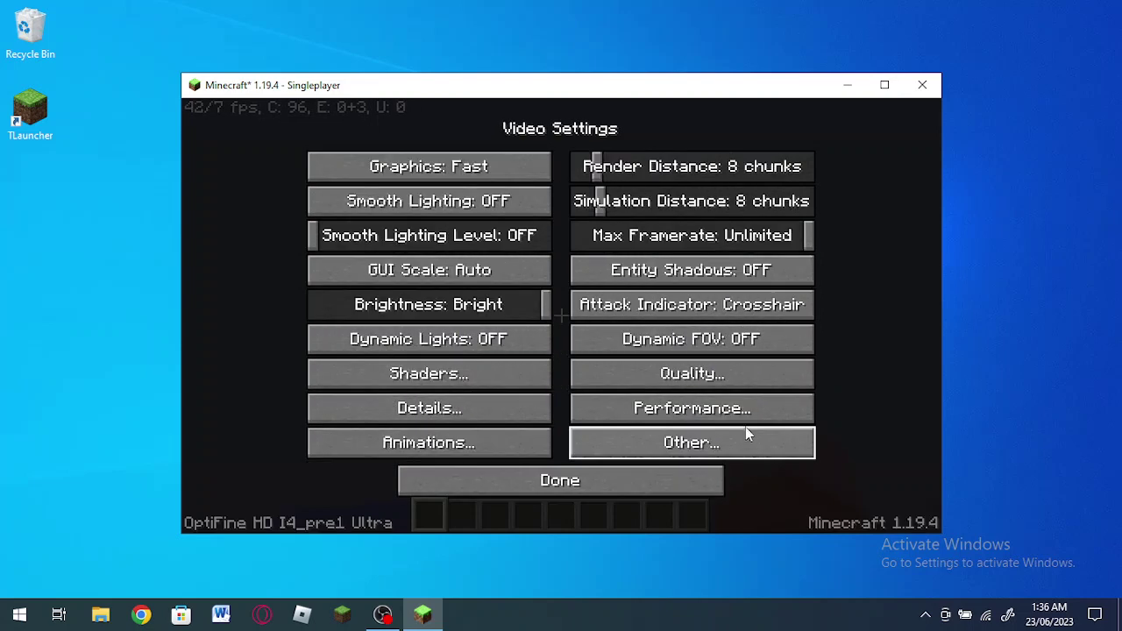
pyautogui.click(474, 383)
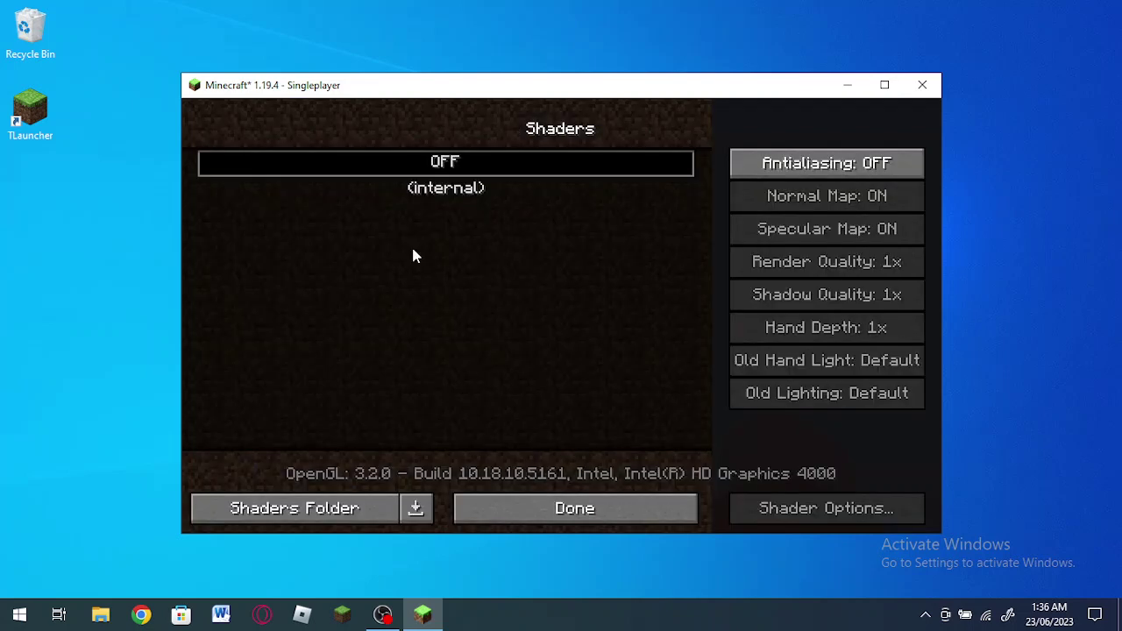
pyautogui.click(545, 519)
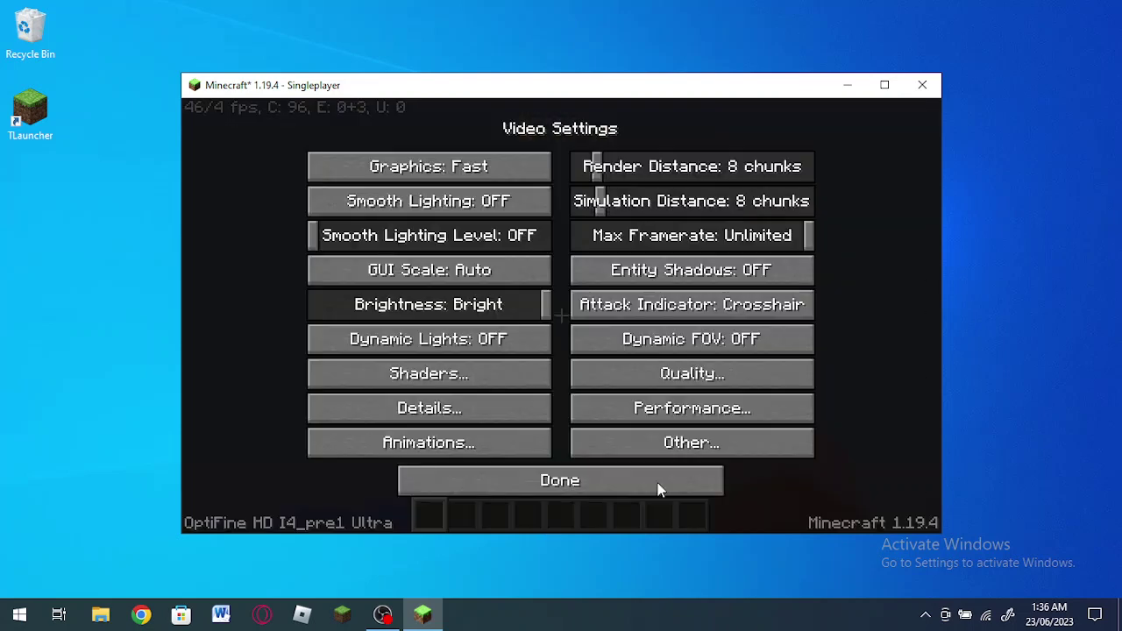
pyautogui.click(701, 412)
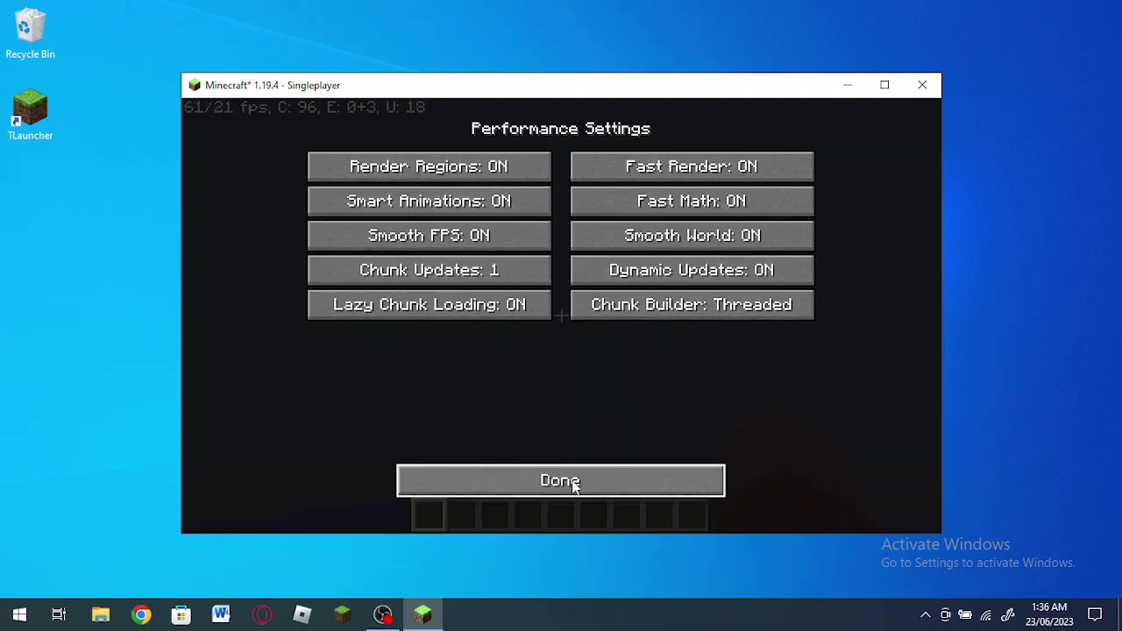
pyautogui.click(464, 478)
pyautogui.click(462, 443)
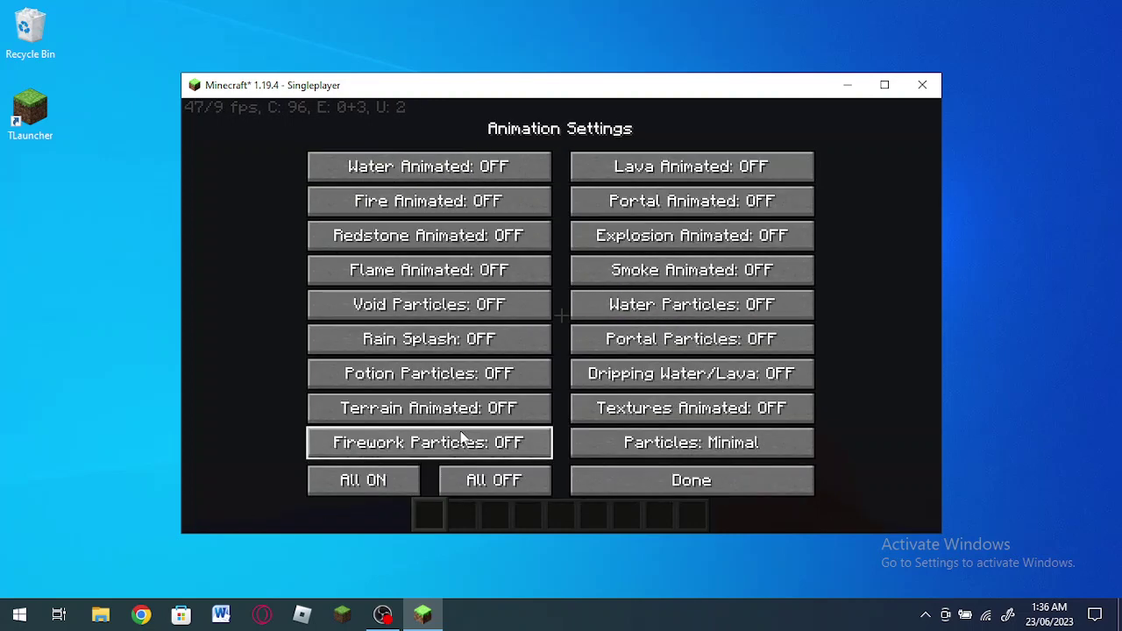
pyautogui.click(653, 480)
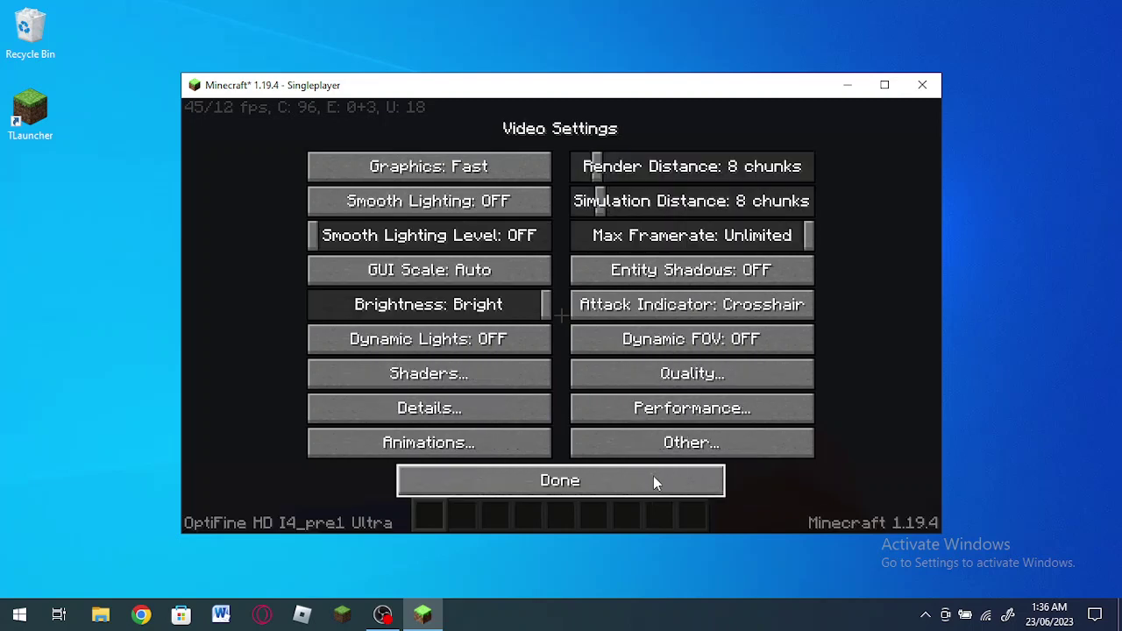
# Step: Switch Telemetry to OFF under Other settings and return to Video Settings
pyautogui.click(702, 443)
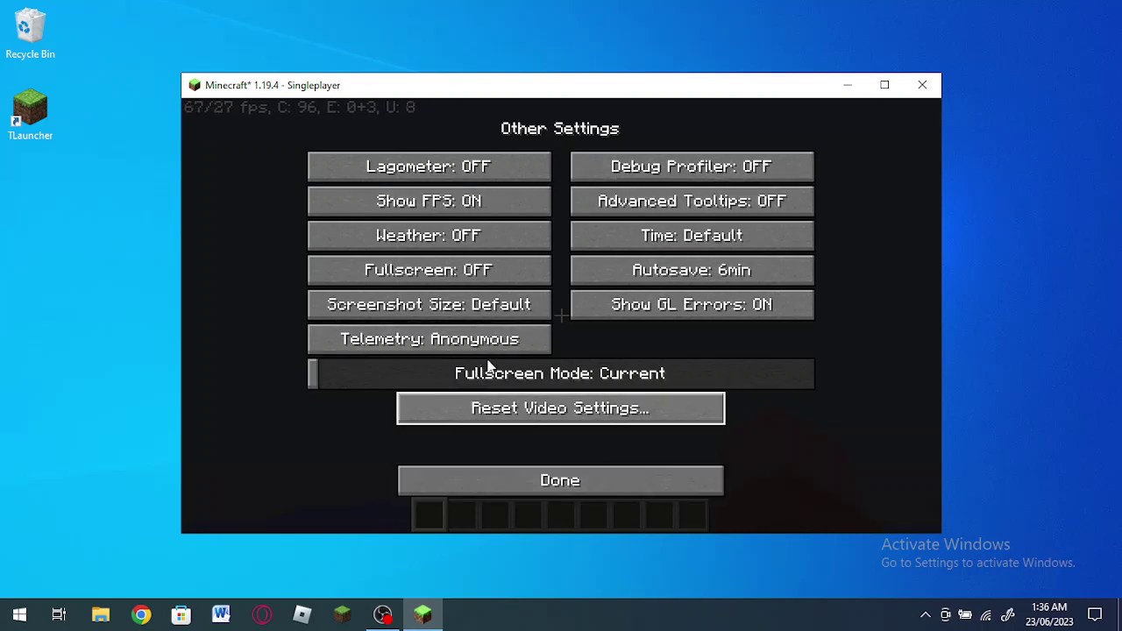
pyautogui.click(462, 342)
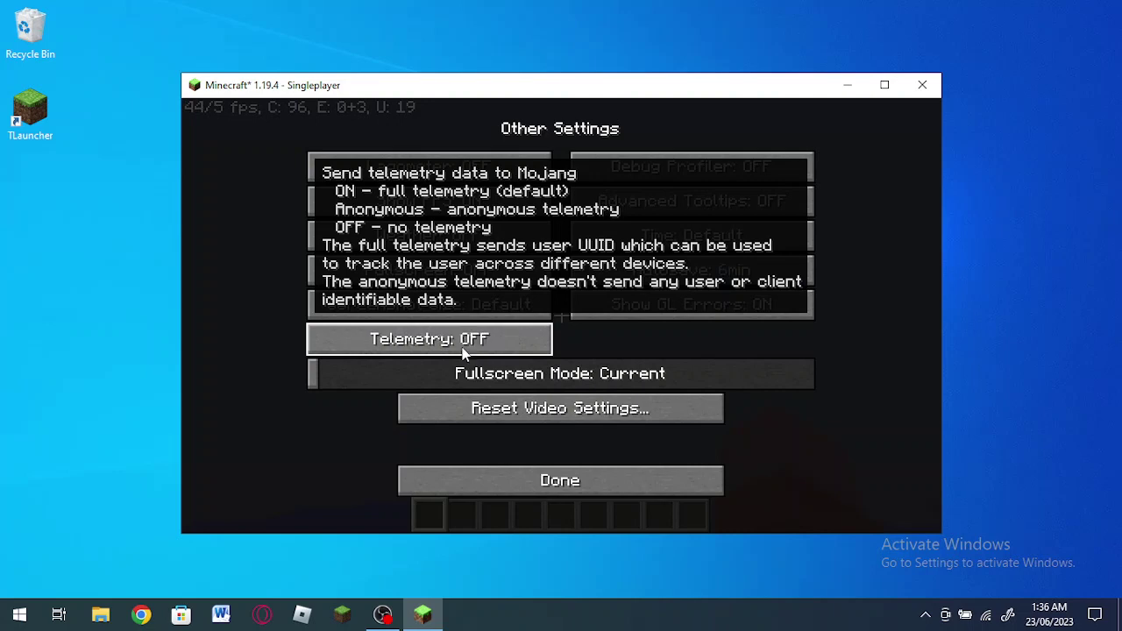
pyautogui.click(602, 488)
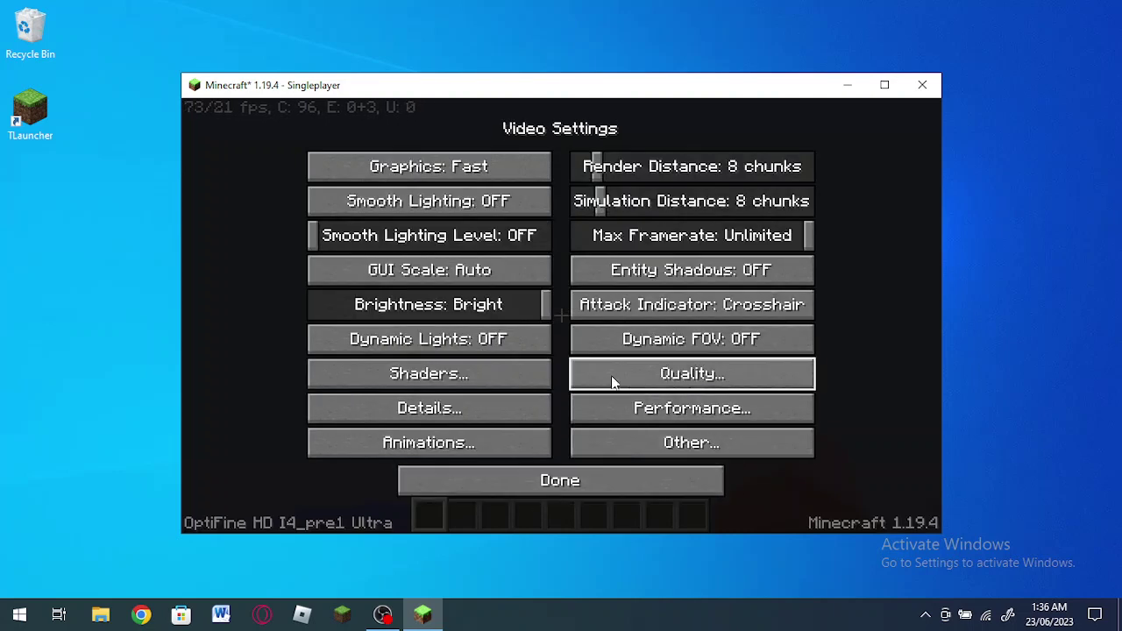
# Step: Review Quality settings, then back out through Video Settings, Options and Game Menu into the world
pyautogui.click(697, 381)
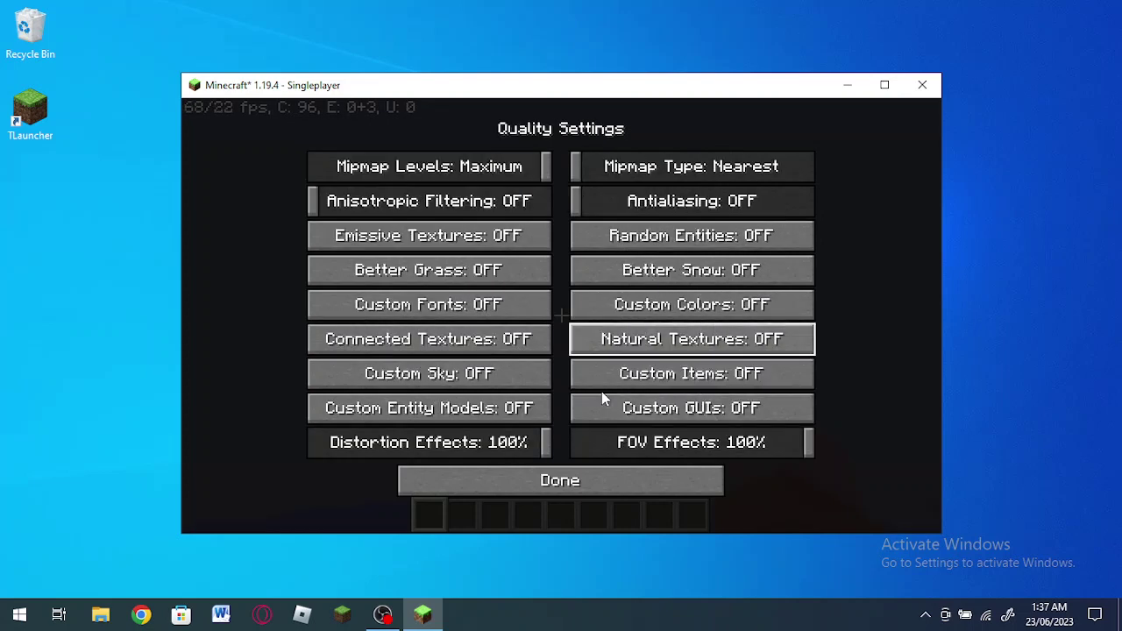
pyautogui.click(578, 484)
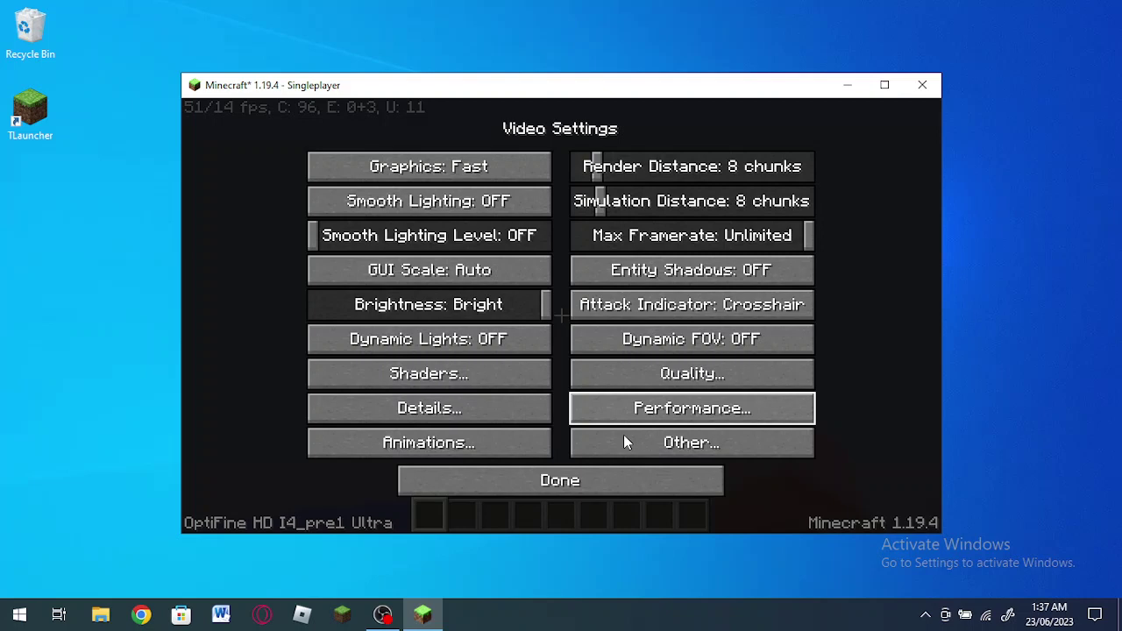
pyautogui.click(582, 474)
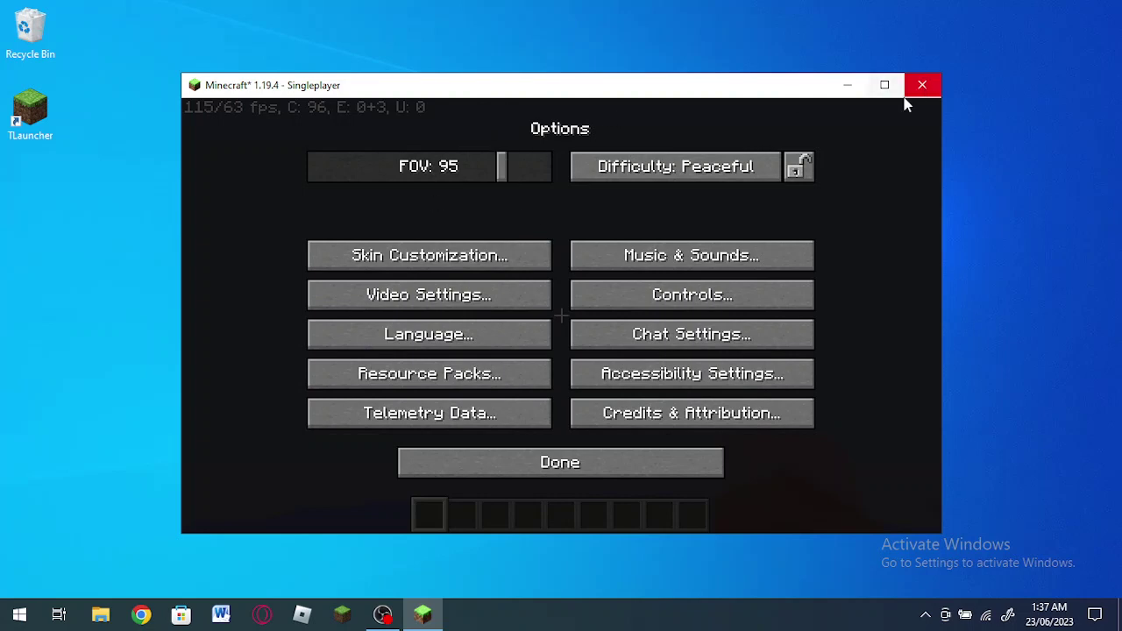
pyautogui.click(666, 463)
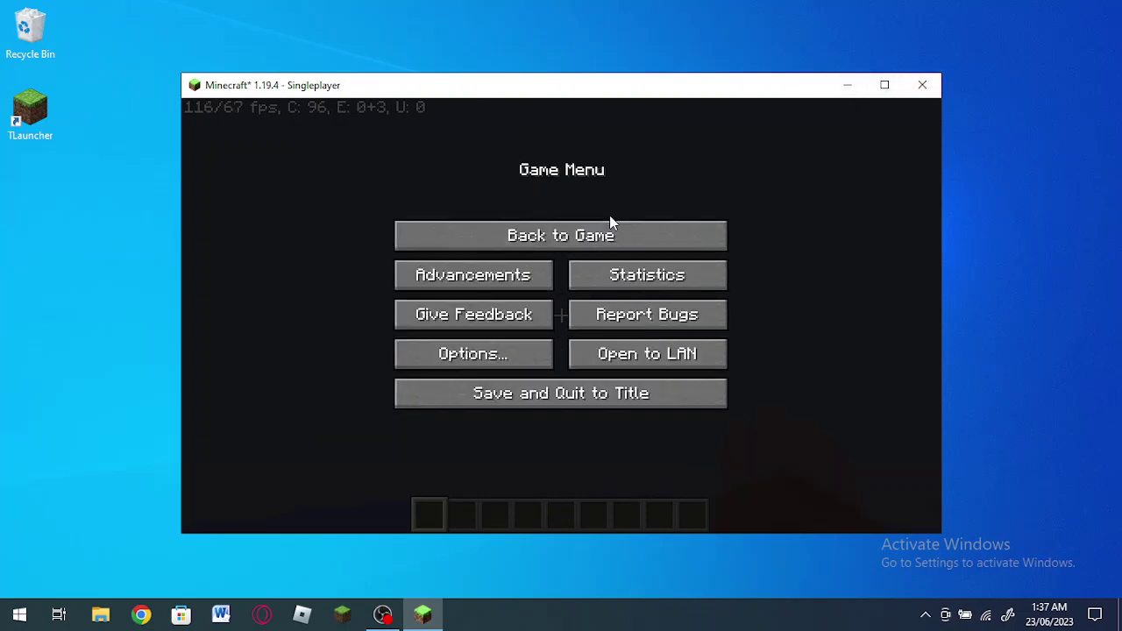
pyautogui.click(611, 231)
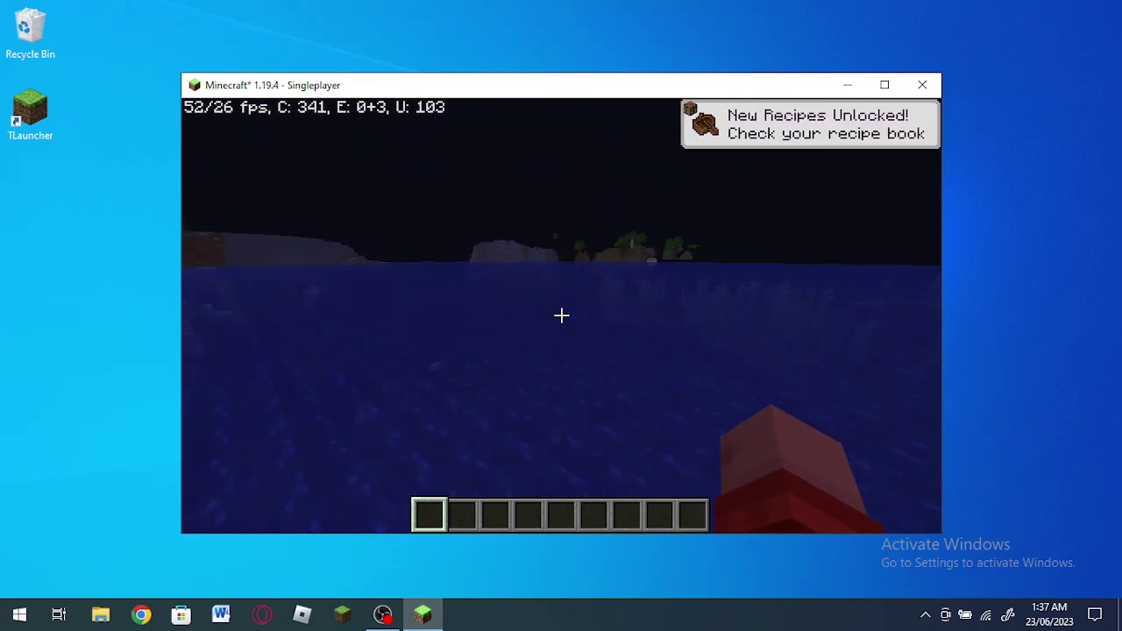
# Step: Save and quit the world to the title screen, then minimize Minecraft to the desktop
pyautogui.press('Escape')
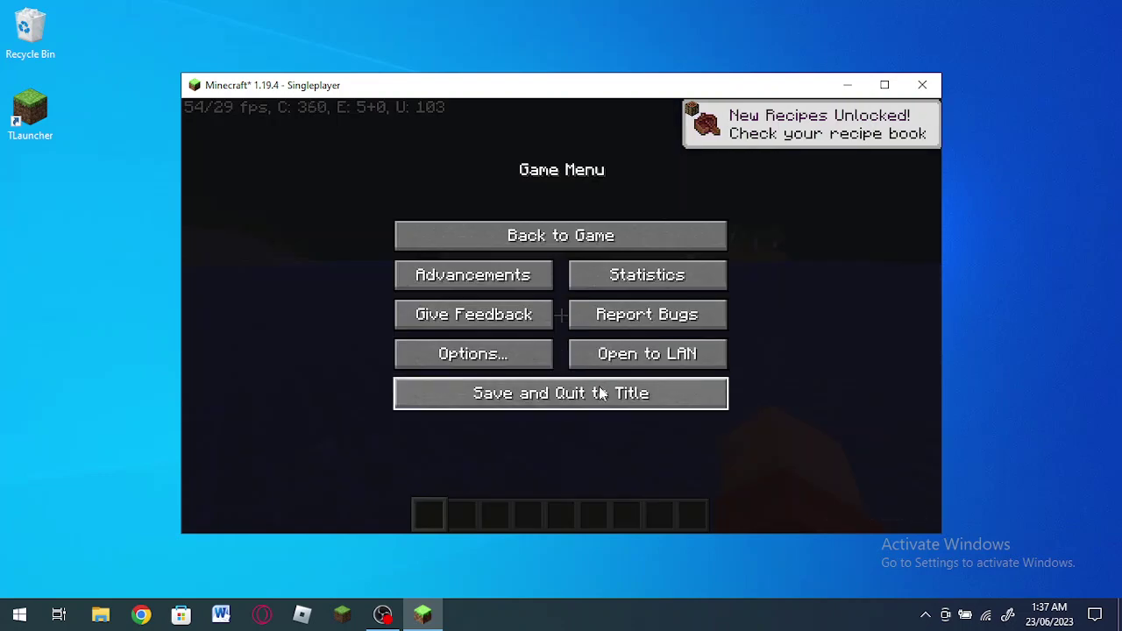
pyautogui.click(602, 394)
pyautogui.click(843, 85)
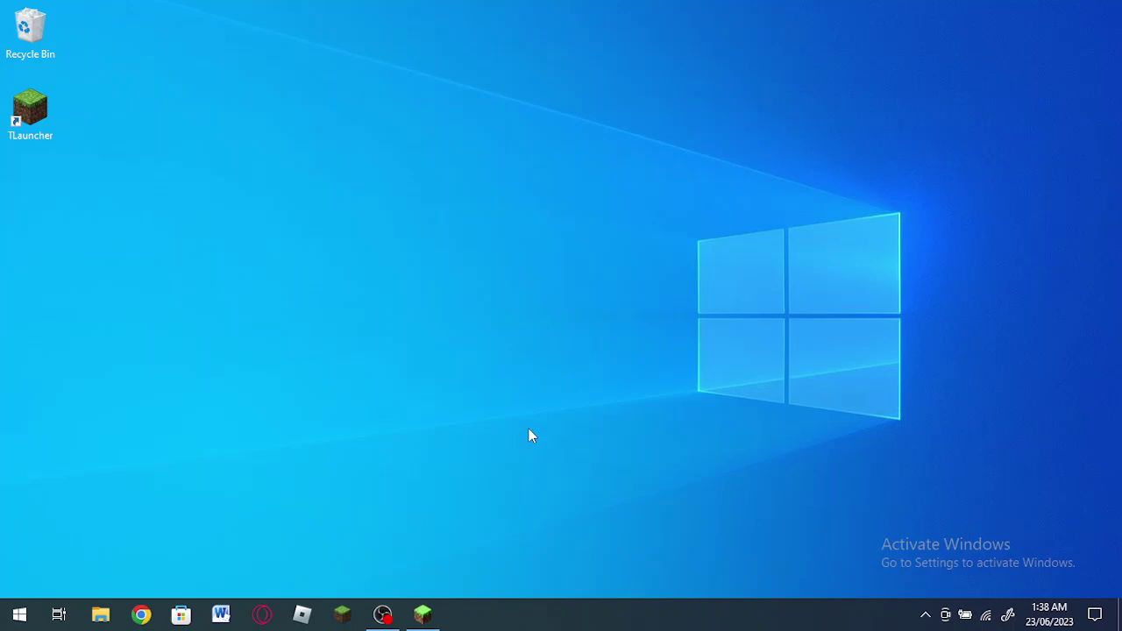
# Step: Run 'prefetch' from the Win+R dialog, then bring up the Start menu
pyautogui.press('super+r')
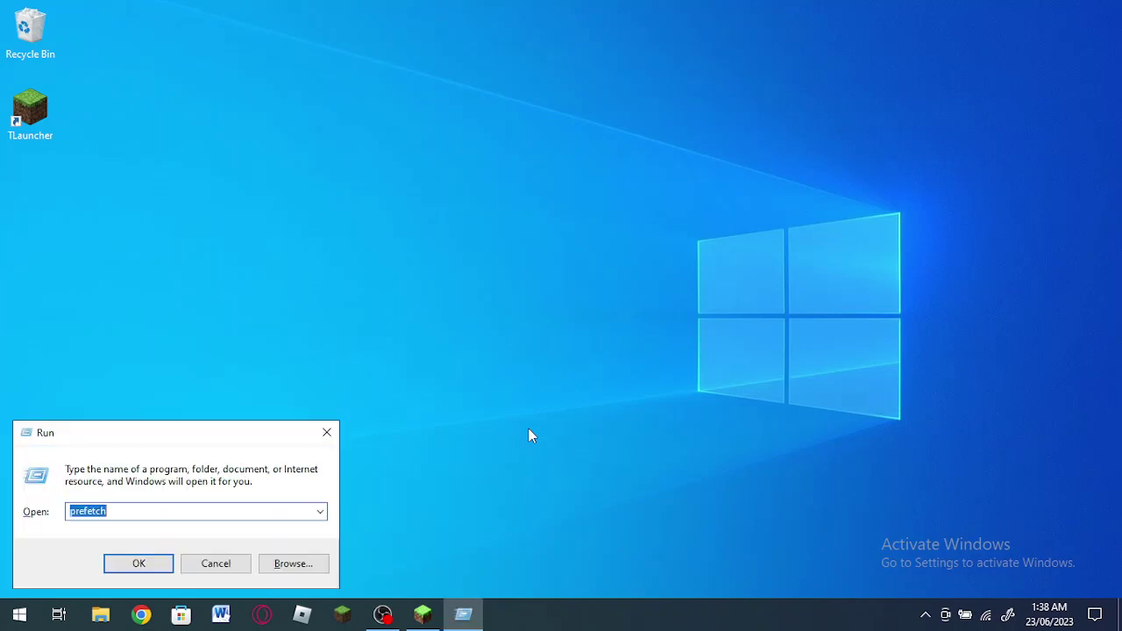
pyautogui.click(210, 511)
pyautogui.click(143, 570)
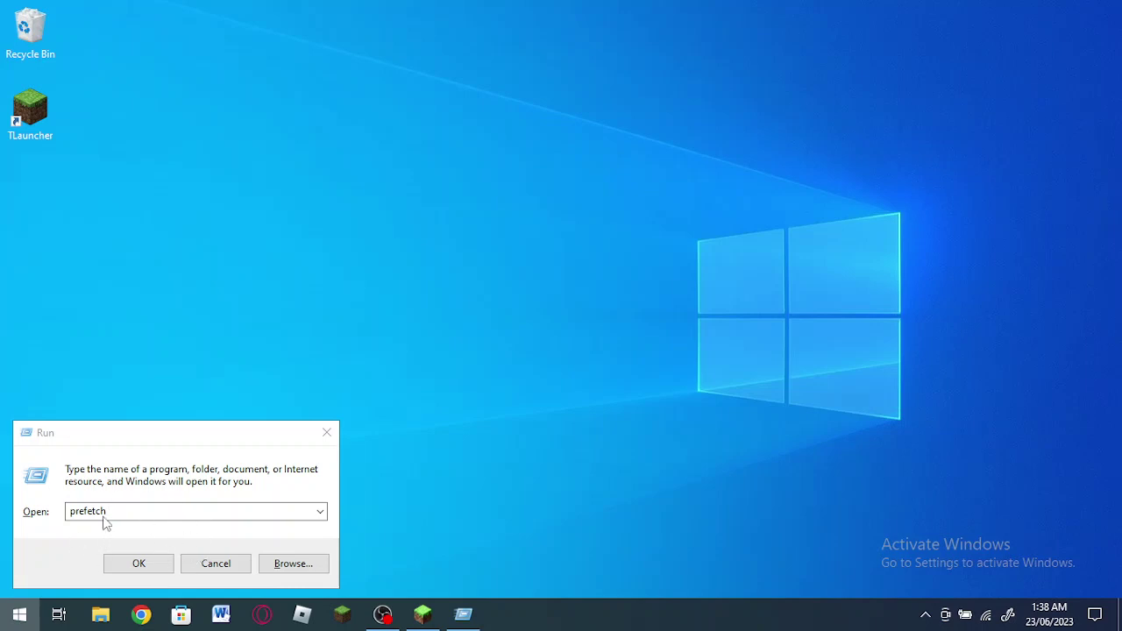
pyautogui.press('super')
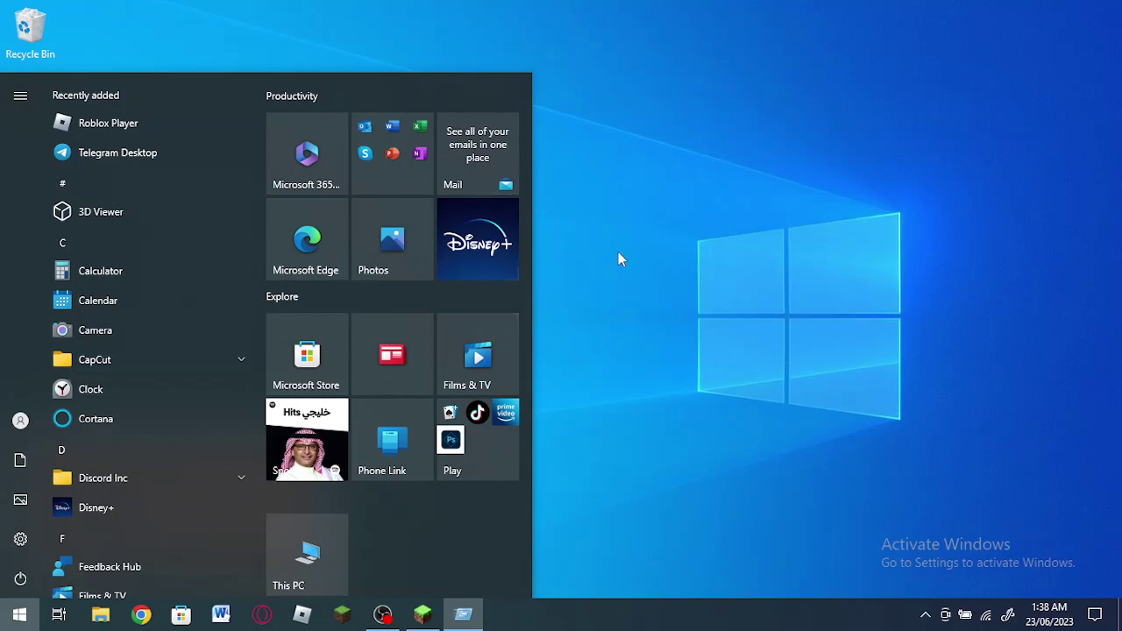
# Step: Reopen Run with 'prefetch' and close the stray Disney+ window
pyautogui.press('super+r')
pyautogui.write('prefetch')
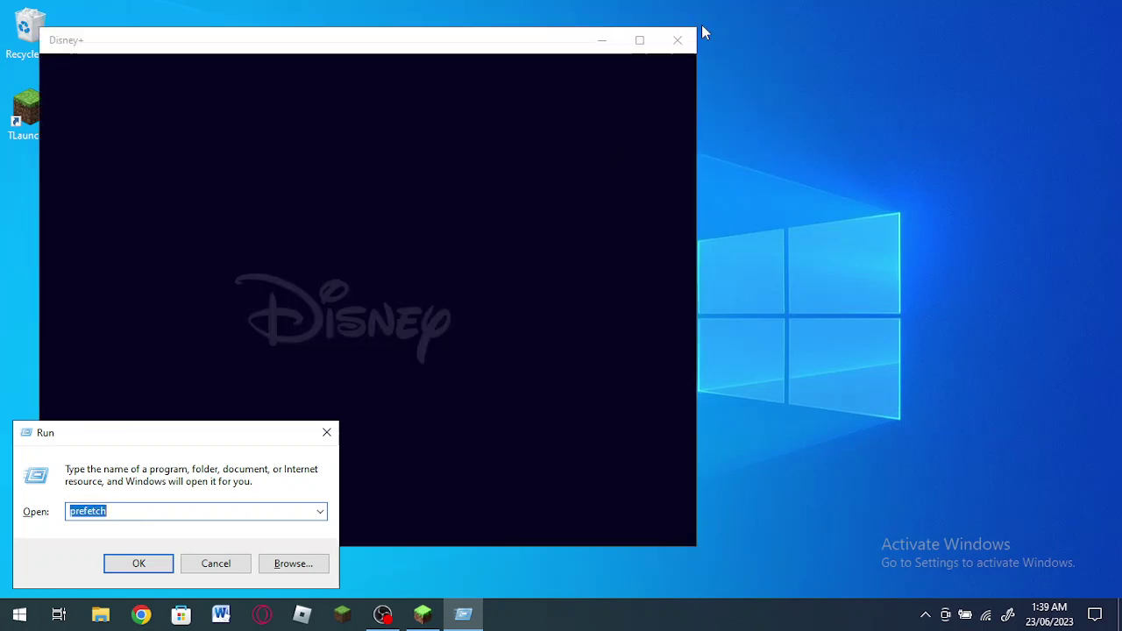
pyautogui.click(680, 39)
# Step: Replace the Run entry with '%temp%', correcting a typo along the way
pyautogui.click(201, 506)
pyautogui.doubleClick(202, 514)
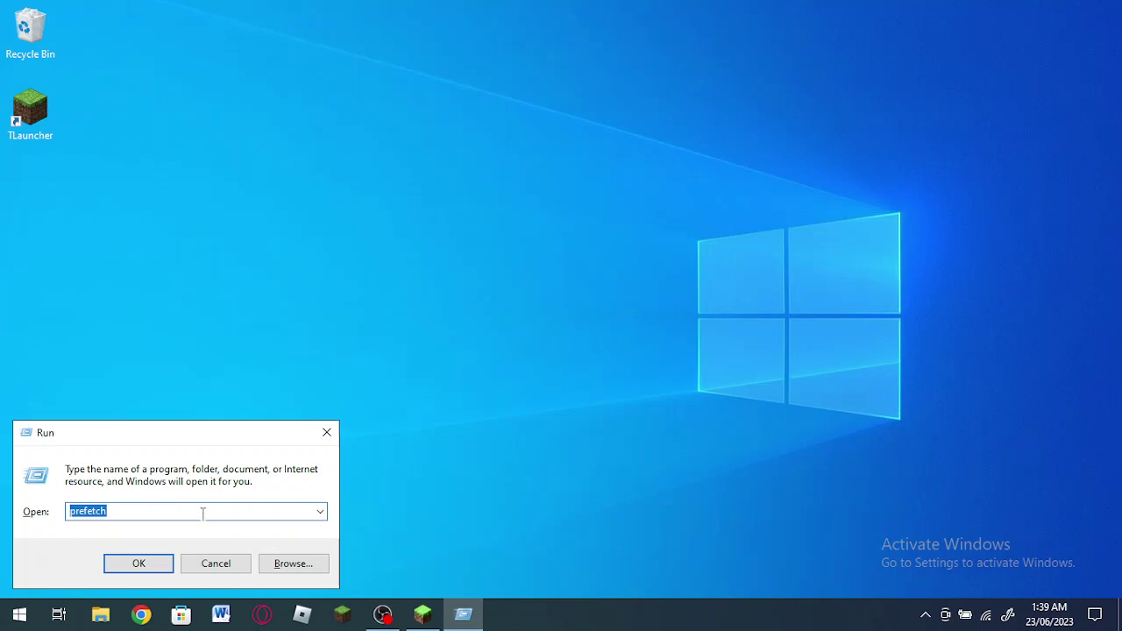
pyautogui.write('temo')
pyautogui.press('BackSpace')
pyautogui.write('p')
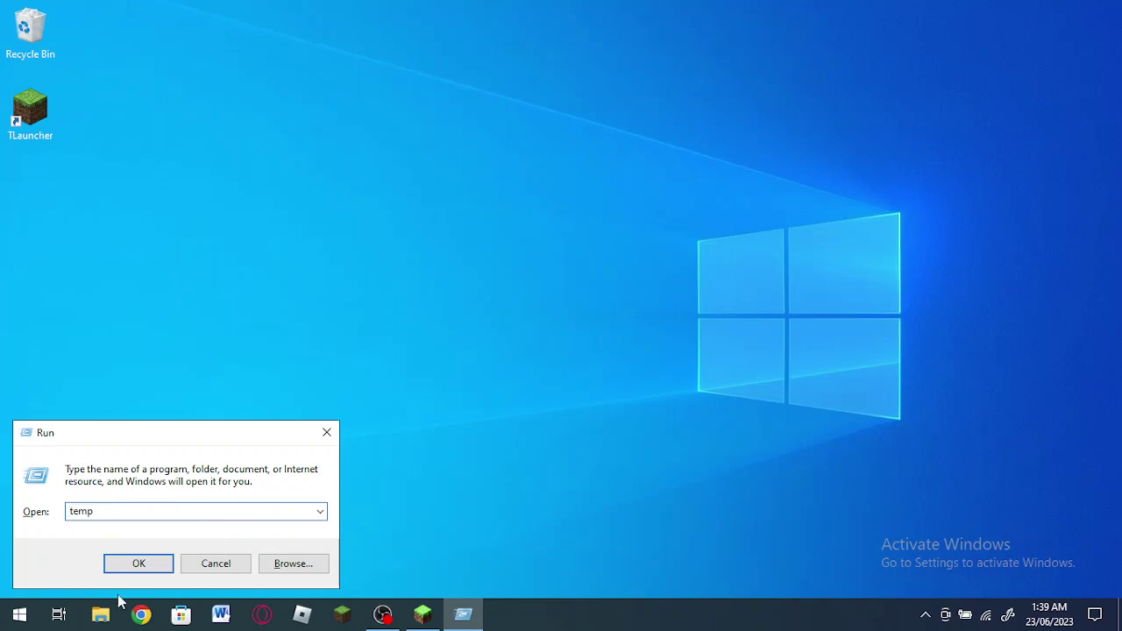
pyautogui.doubleClick(209, 518)
pyautogui.write('%temp%')
# Step: Clear the Run field, cancel the dialog, and restore Minecraft from the taskbar
pyautogui.press('BackSpace')
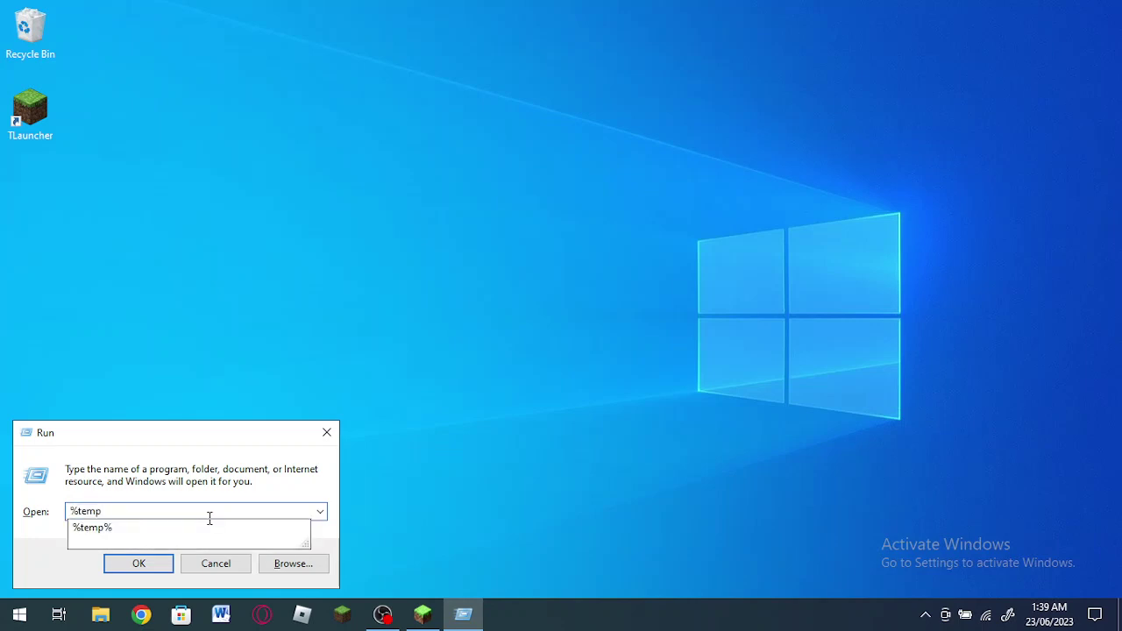
pyautogui.press('BackSpace')
pyautogui.press('BackSpace')
pyautogui.press('BackSpace')
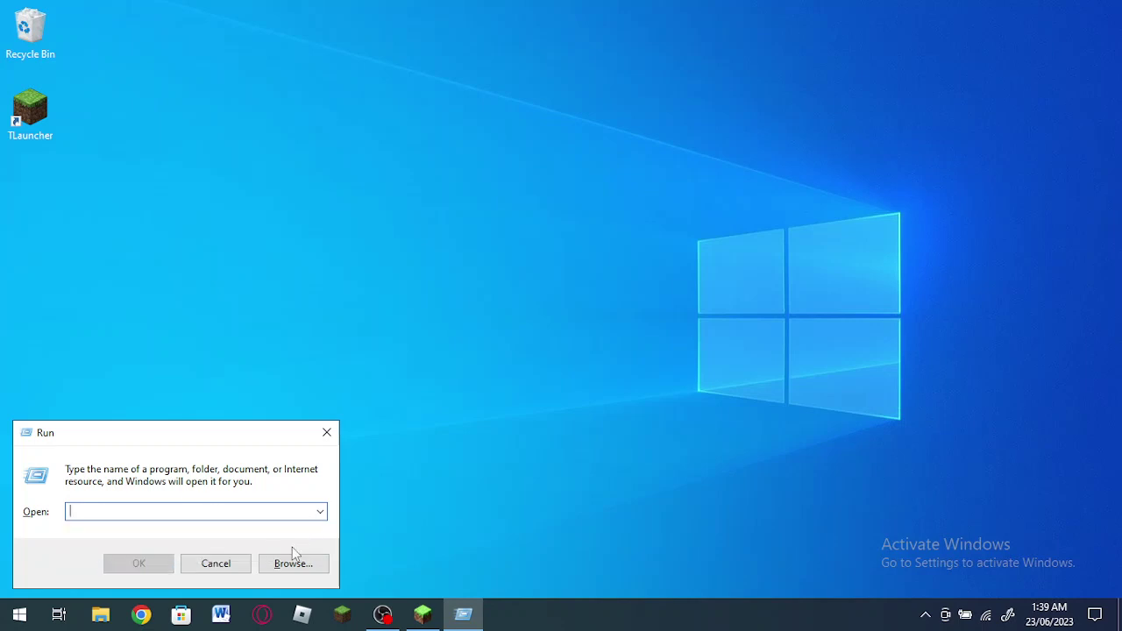
pyautogui.click(232, 568)
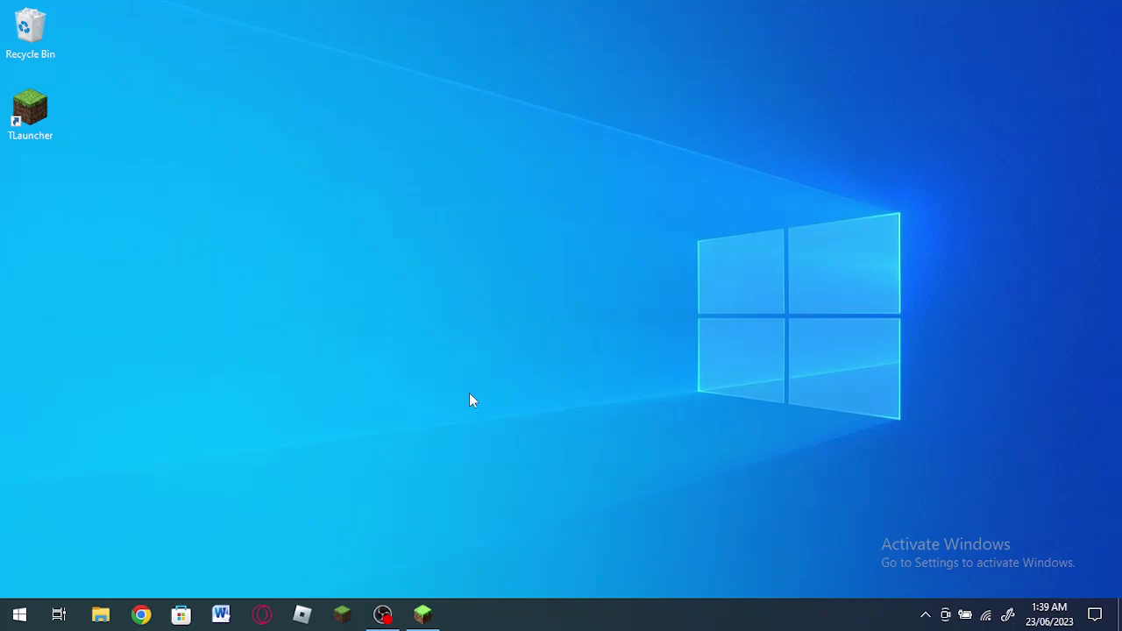
pyautogui.click(426, 615)
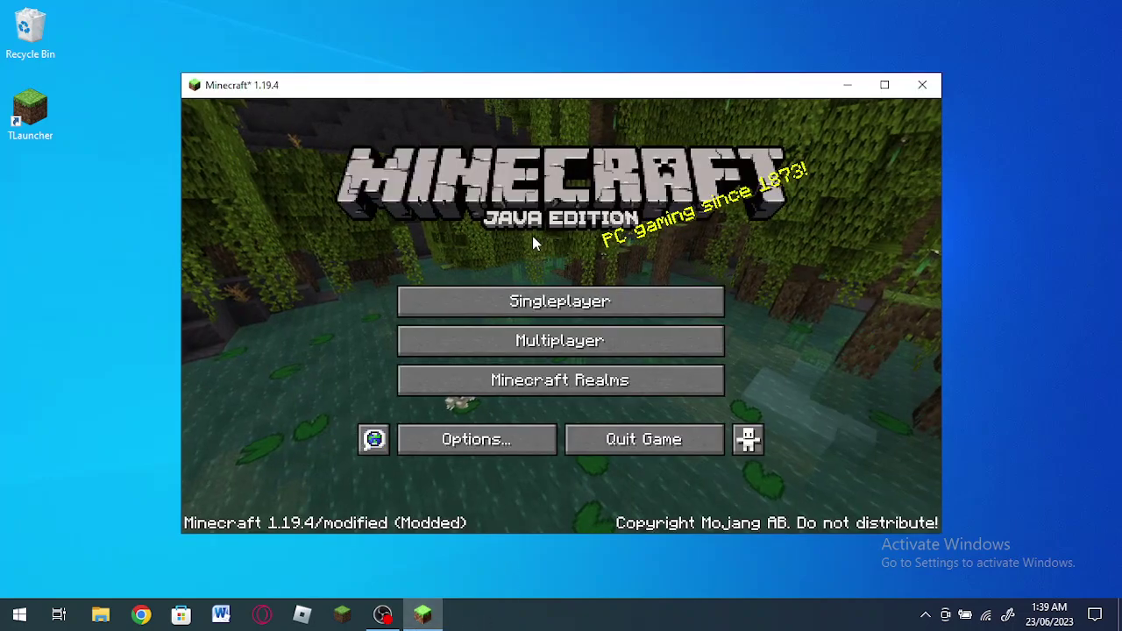